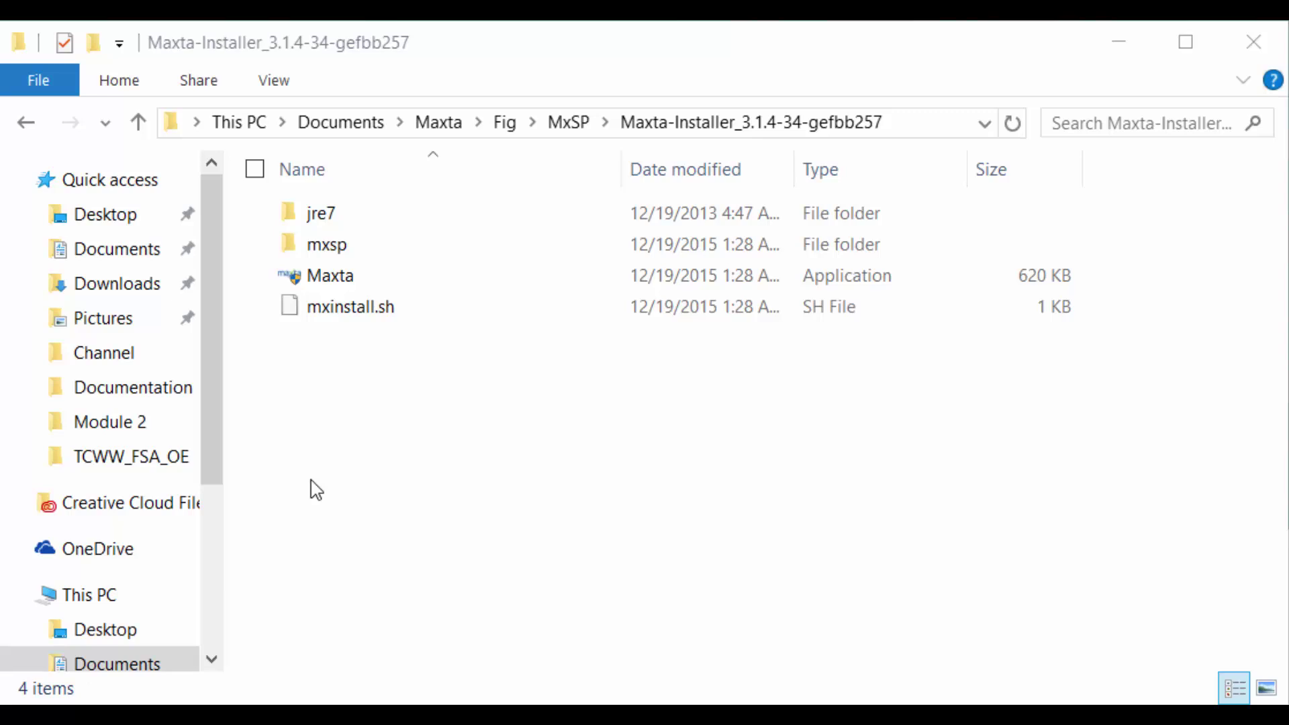
# - Launch the Maxta installer from File Explorer, accepting the risk and bypassing the SmartScreen warning
pyautogui.click(335, 282)
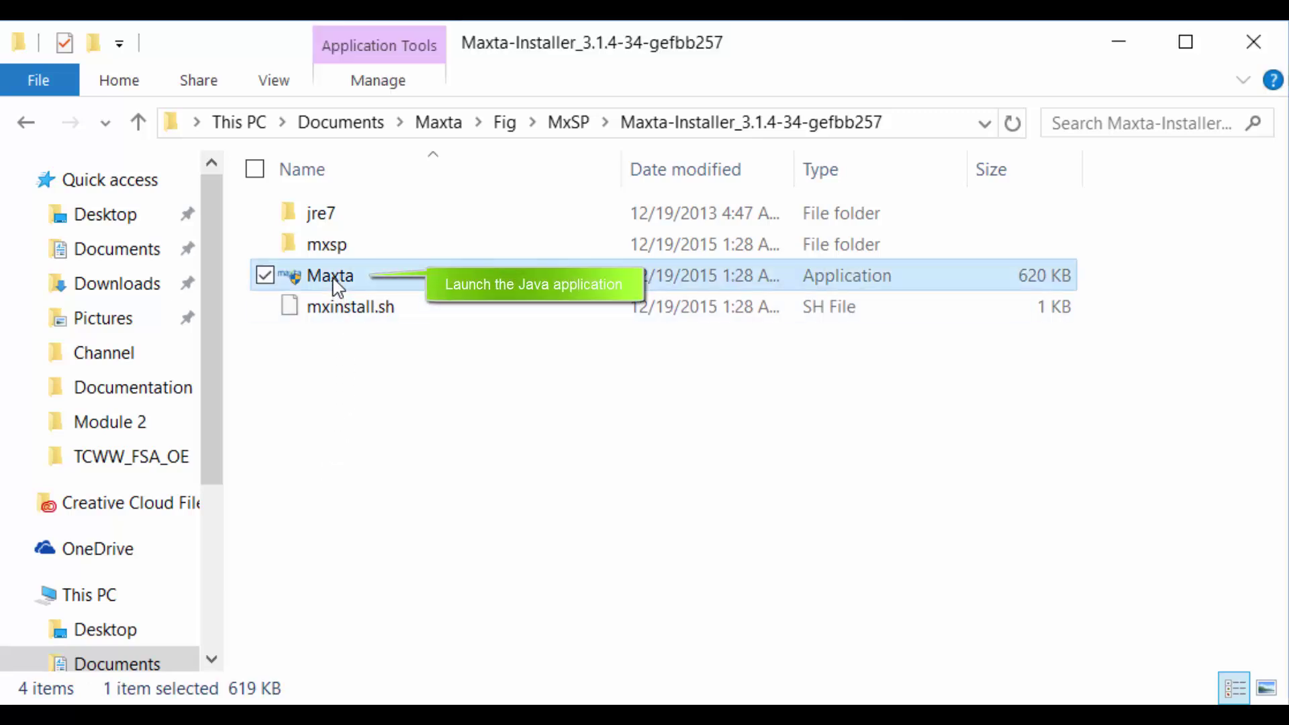
pyautogui.doubleClick(333, 277)
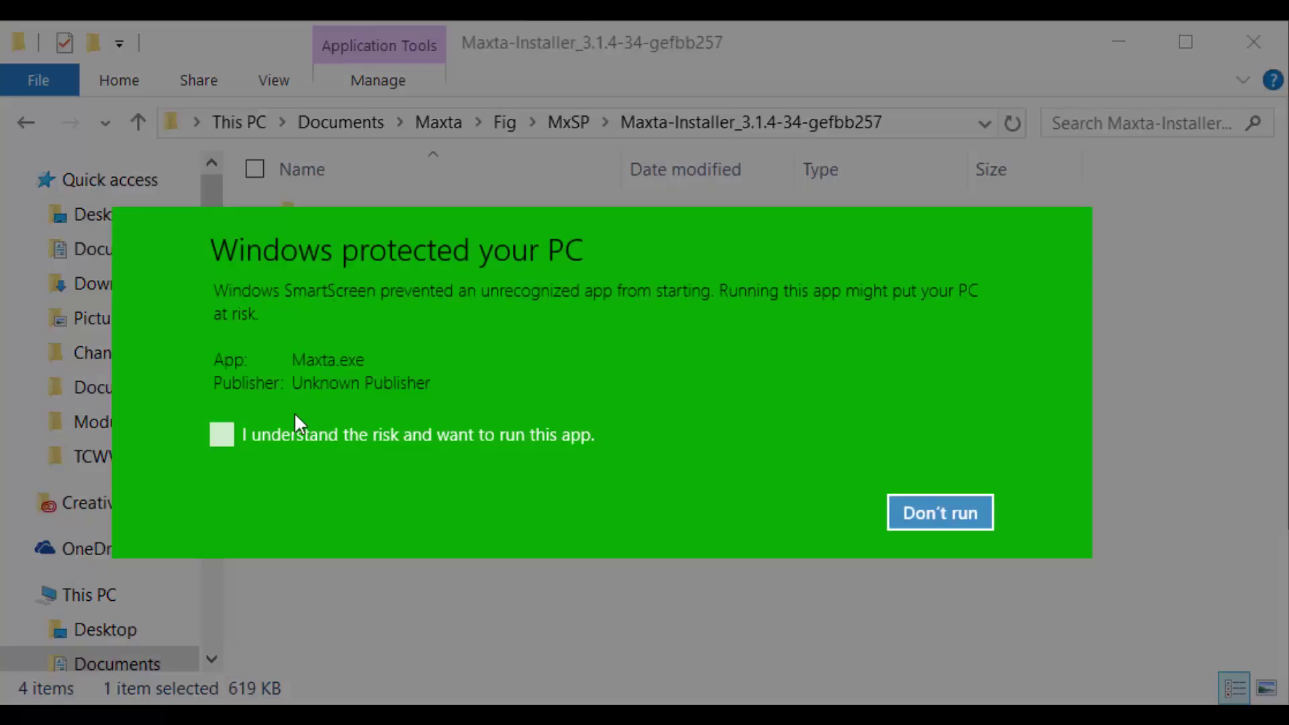
pyautogui.click(228, 435)
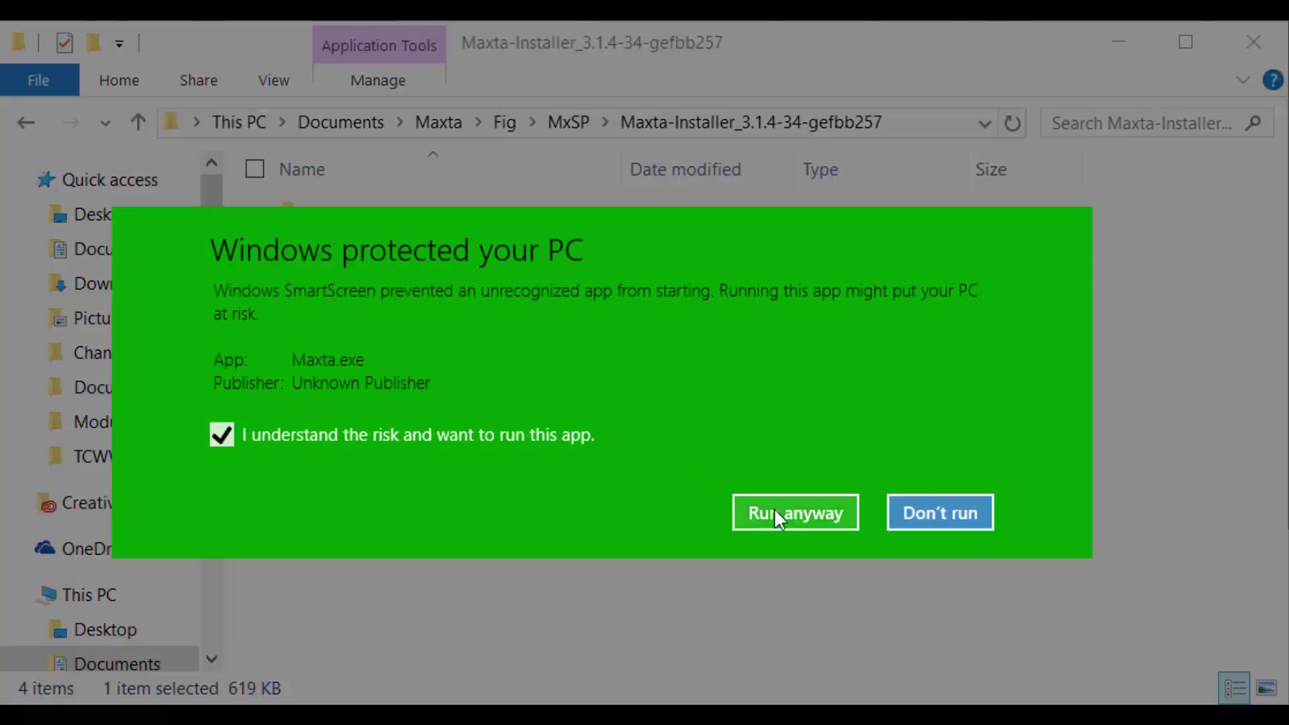
pyautogui.click(782, 514)
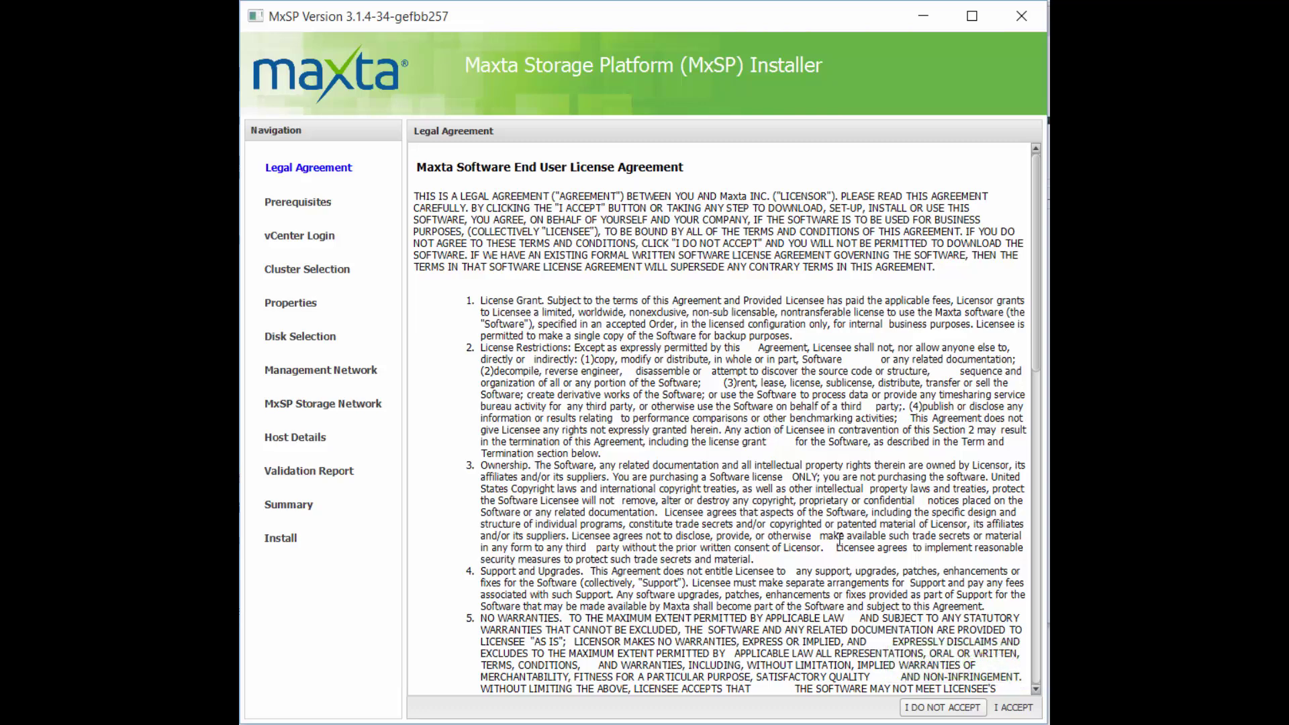
# - Accept the licence and log in to vCenter 10.3.2.54 with the vSphere administrator username and password
pyautogui.click(1014, 707)
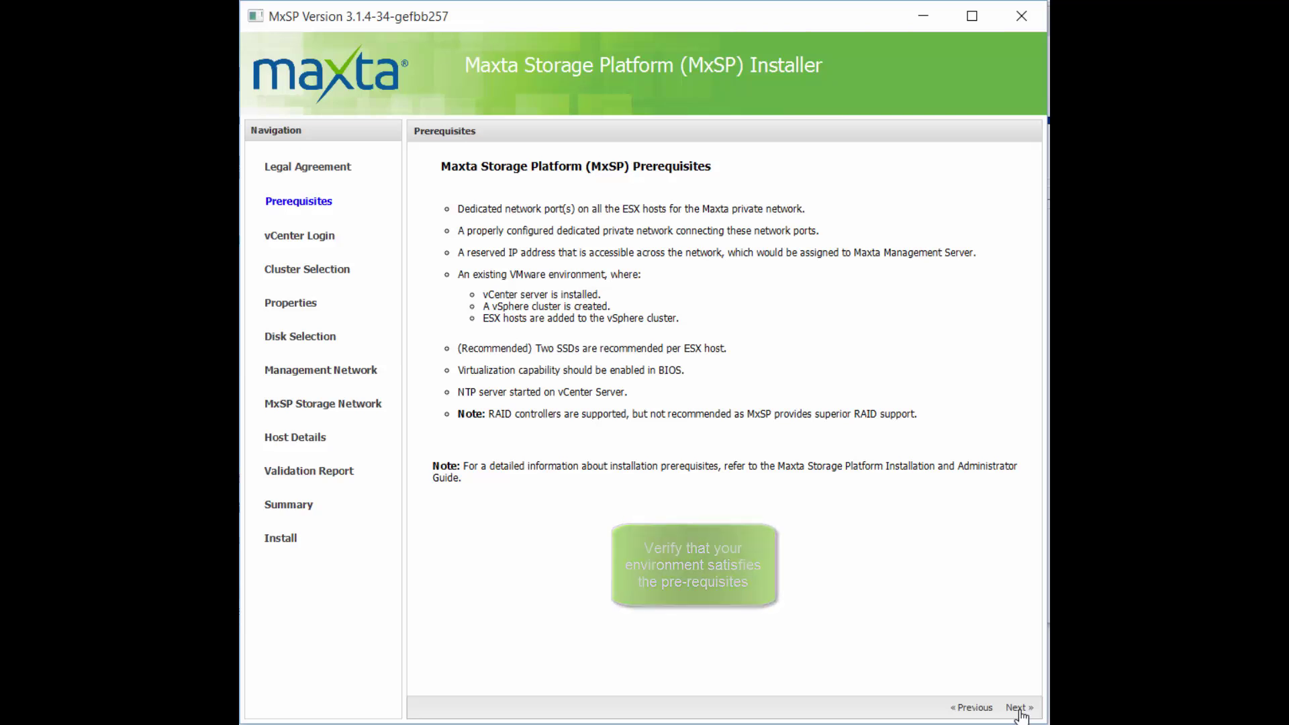
pyautogui.click(1017, 708)
pyautogui.click(774, 253)
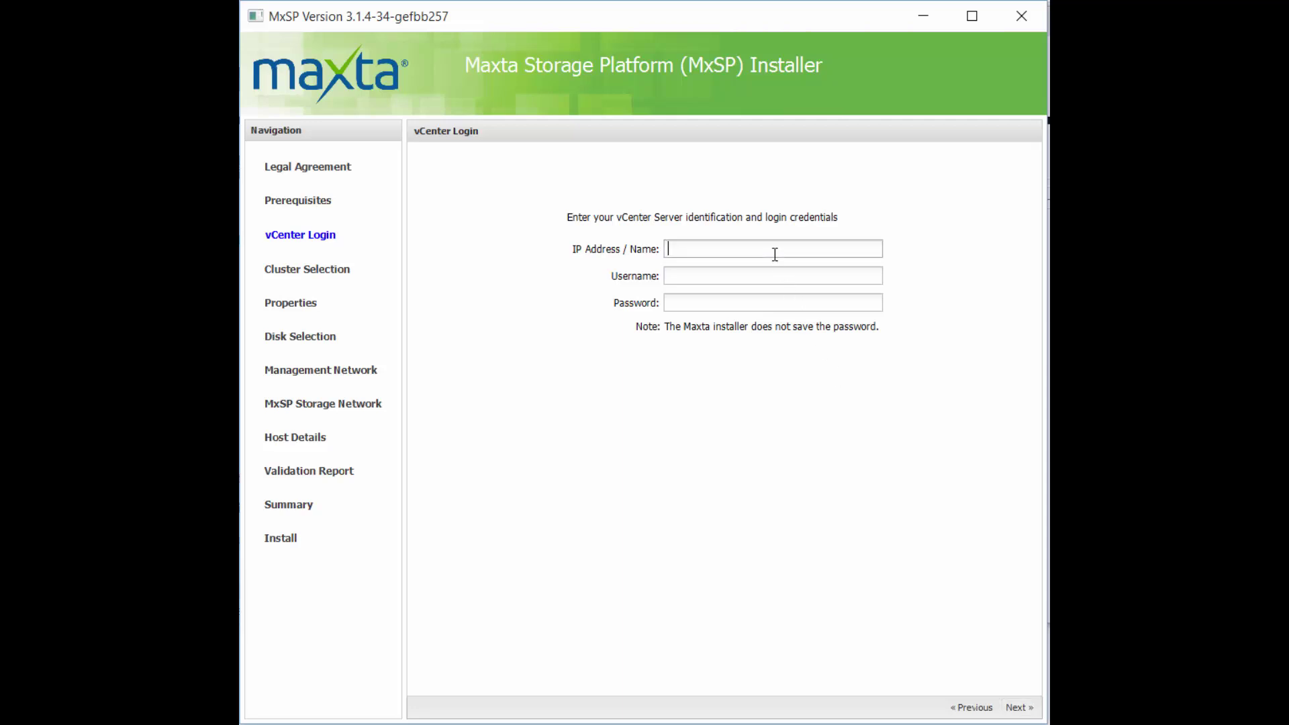
pyautogui.write('10.')
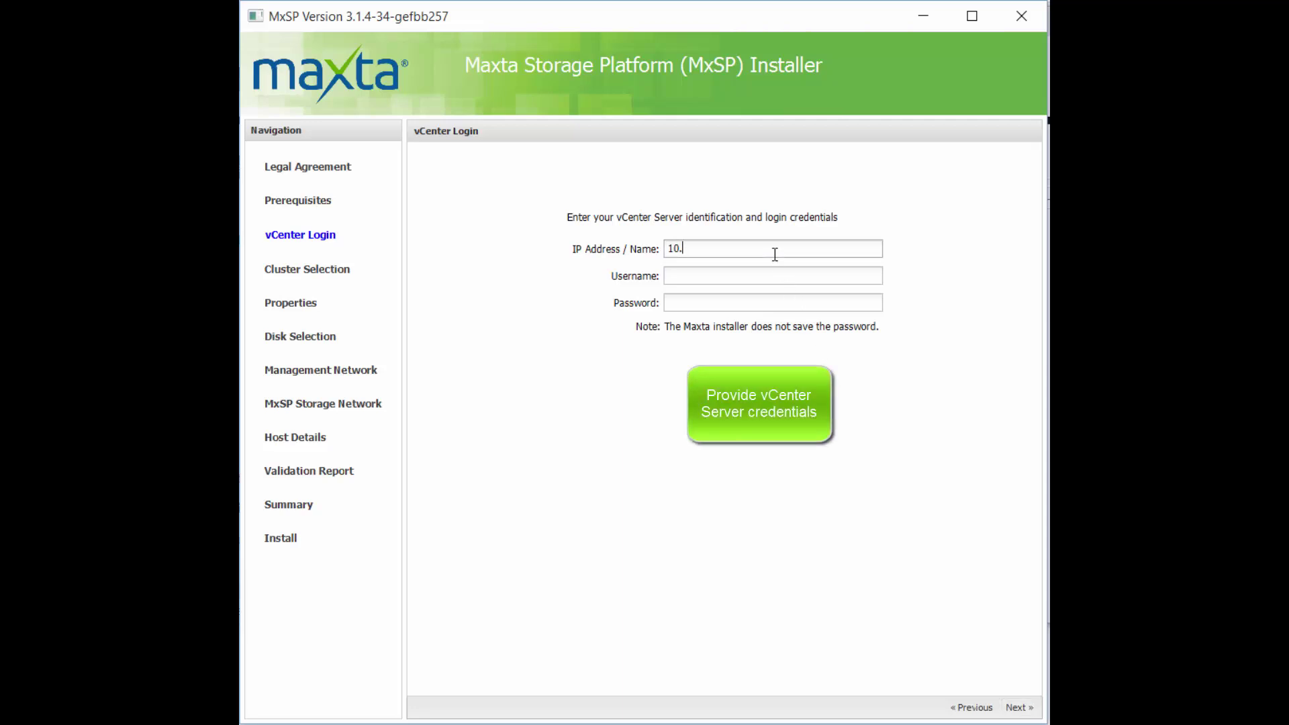
pyautogui.write('3.2.54')
pyautogui.press('Tab')
pyautogui.write('administr')
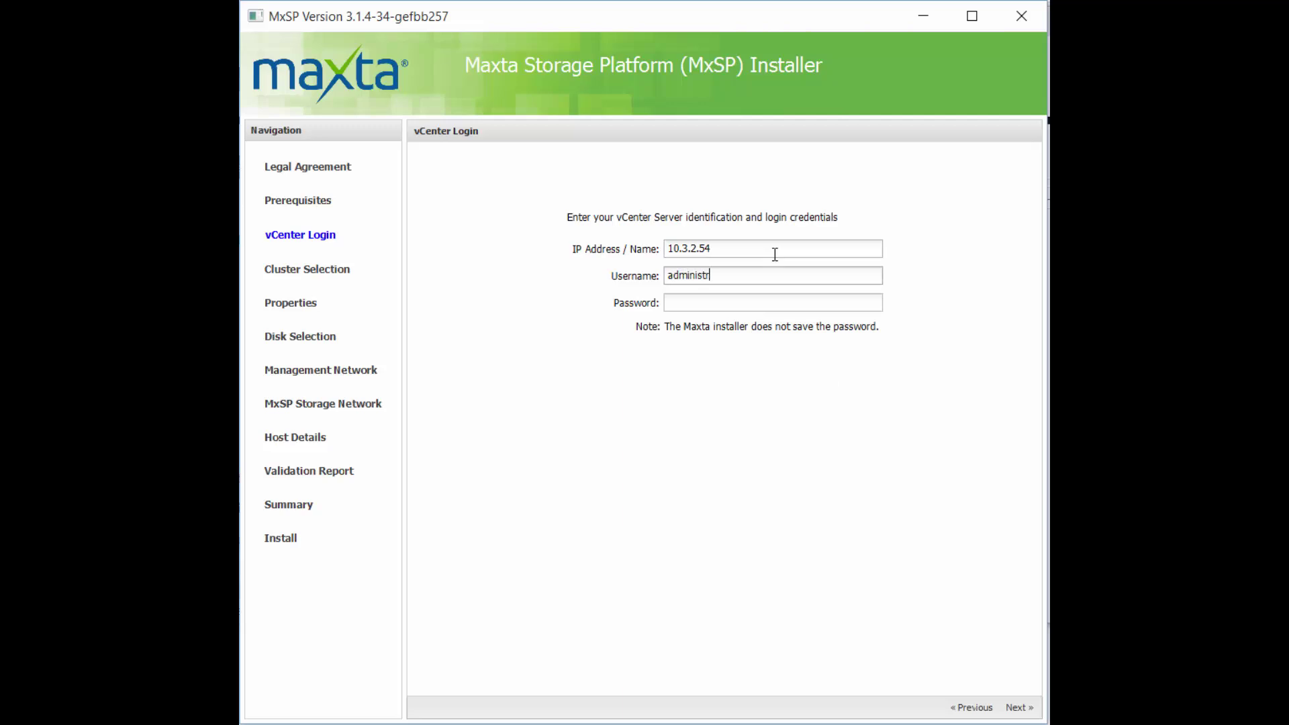
pyautogui.write('ator@vsphere.local')
pyautogui.press('Tab')
pyautogui.write('•••••')
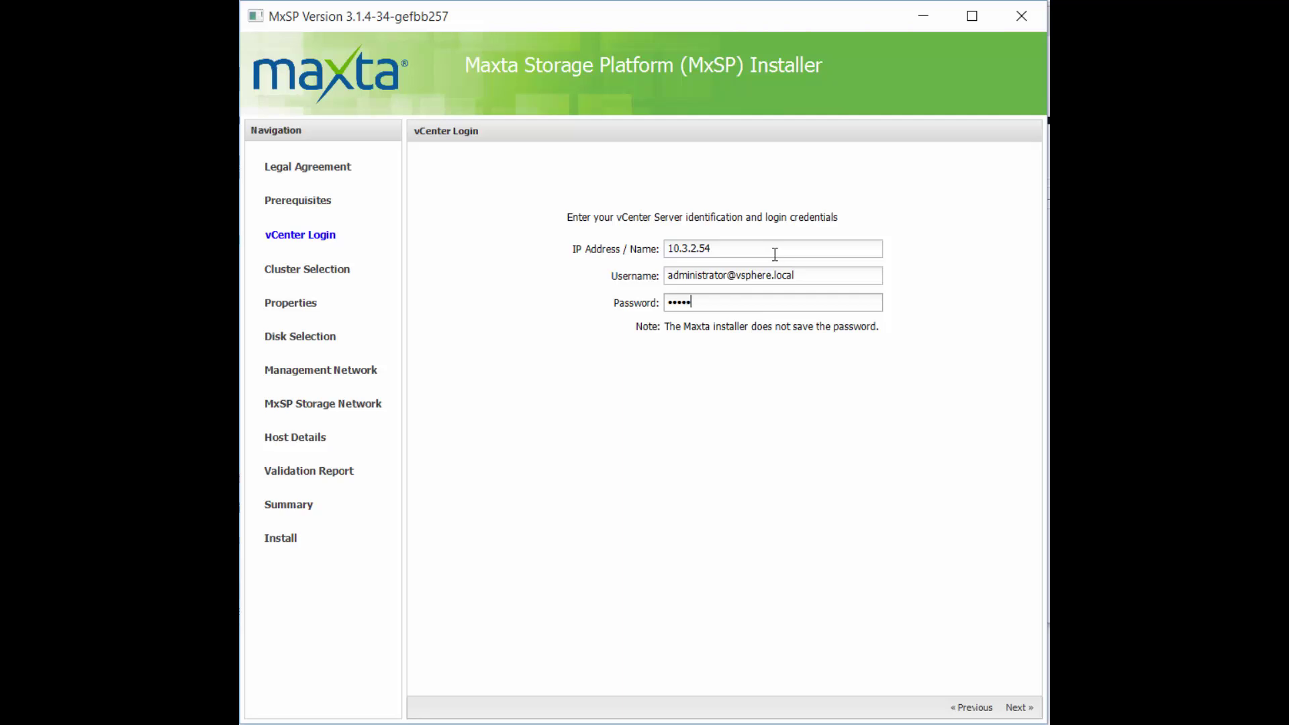
pyautogui.write('••••')
pyautogui.click(1017, 708)
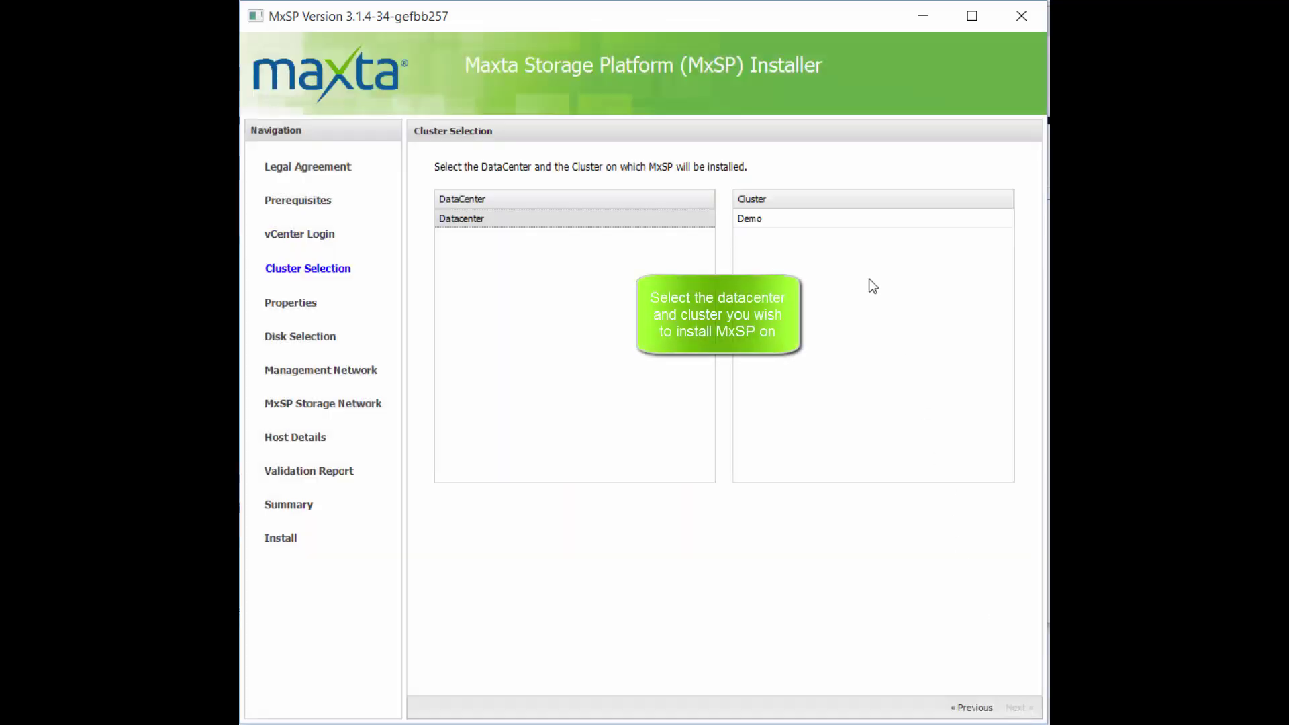
# - Select the Demo cluster and set the management server IP to 10.3.2.50
pyautogui.click(840, 219)
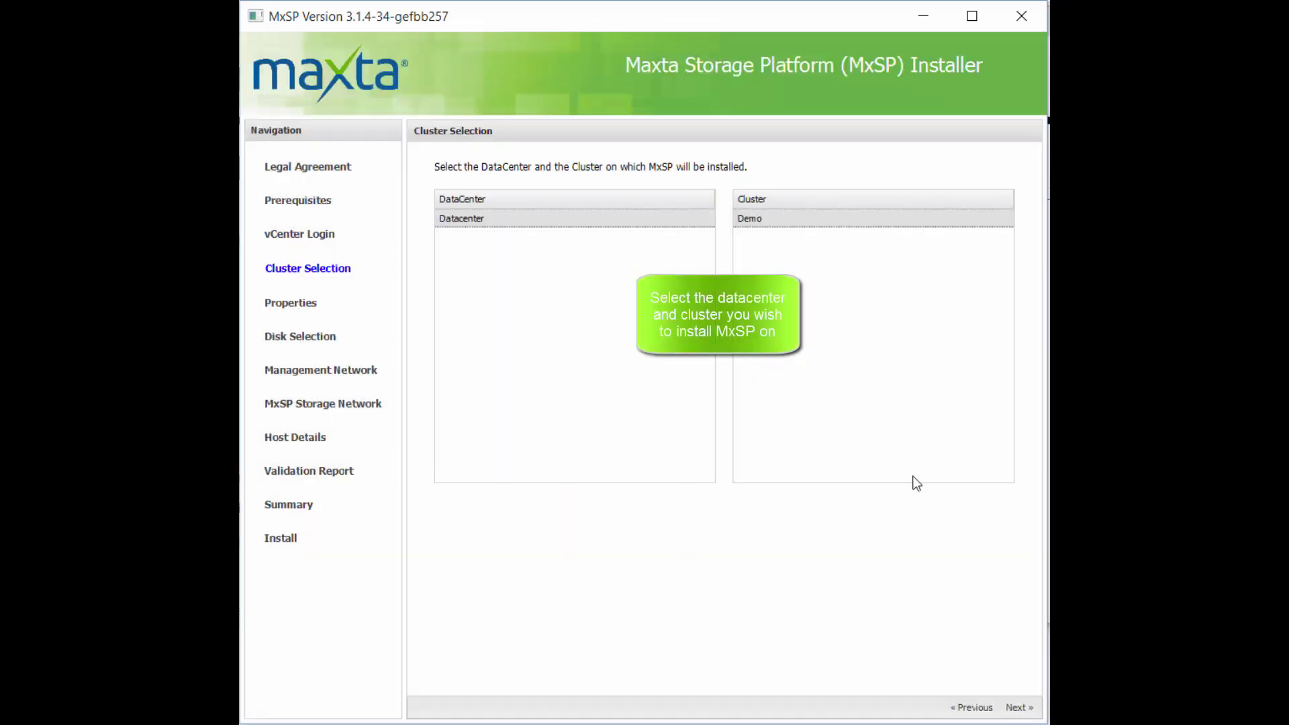
pyautogui.click(1017, 708)
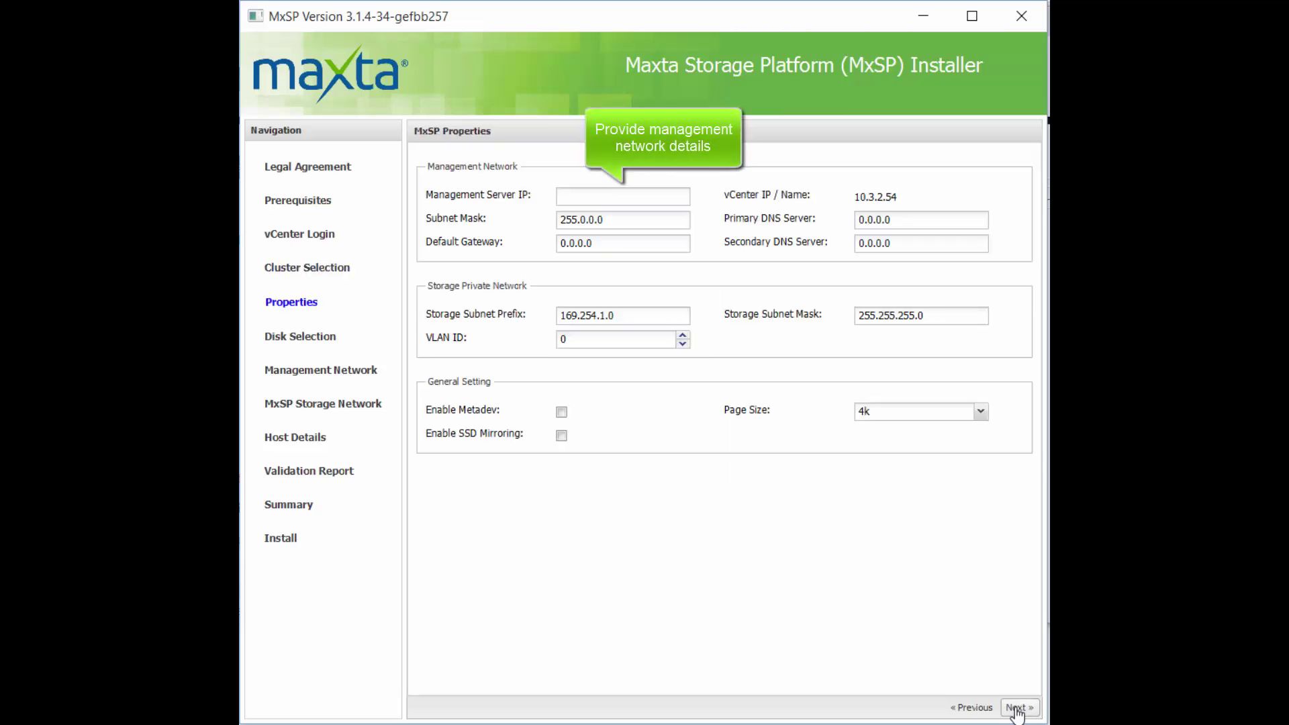
pyautogui.click(671, 196)
pyautogui.write('10.3.2.')
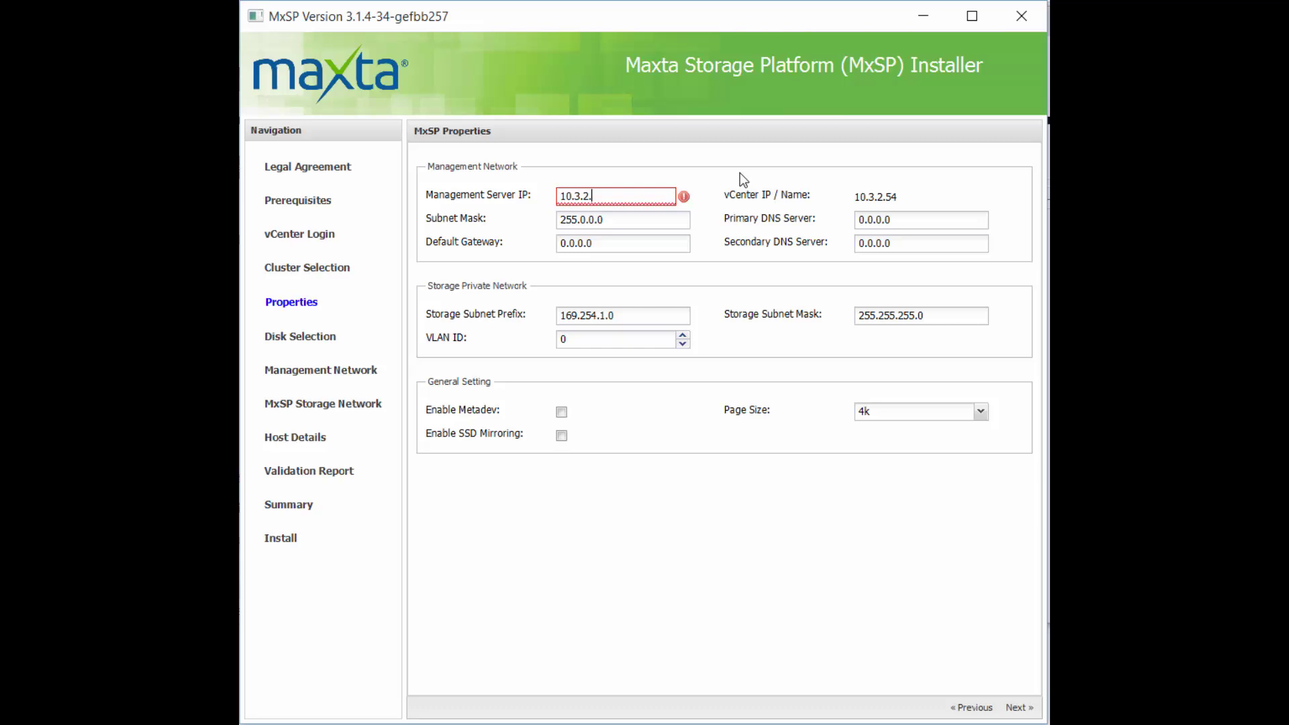
pyautogui.write('54')
pyautogui.press('BackSpace')
pyautogui.write('0')
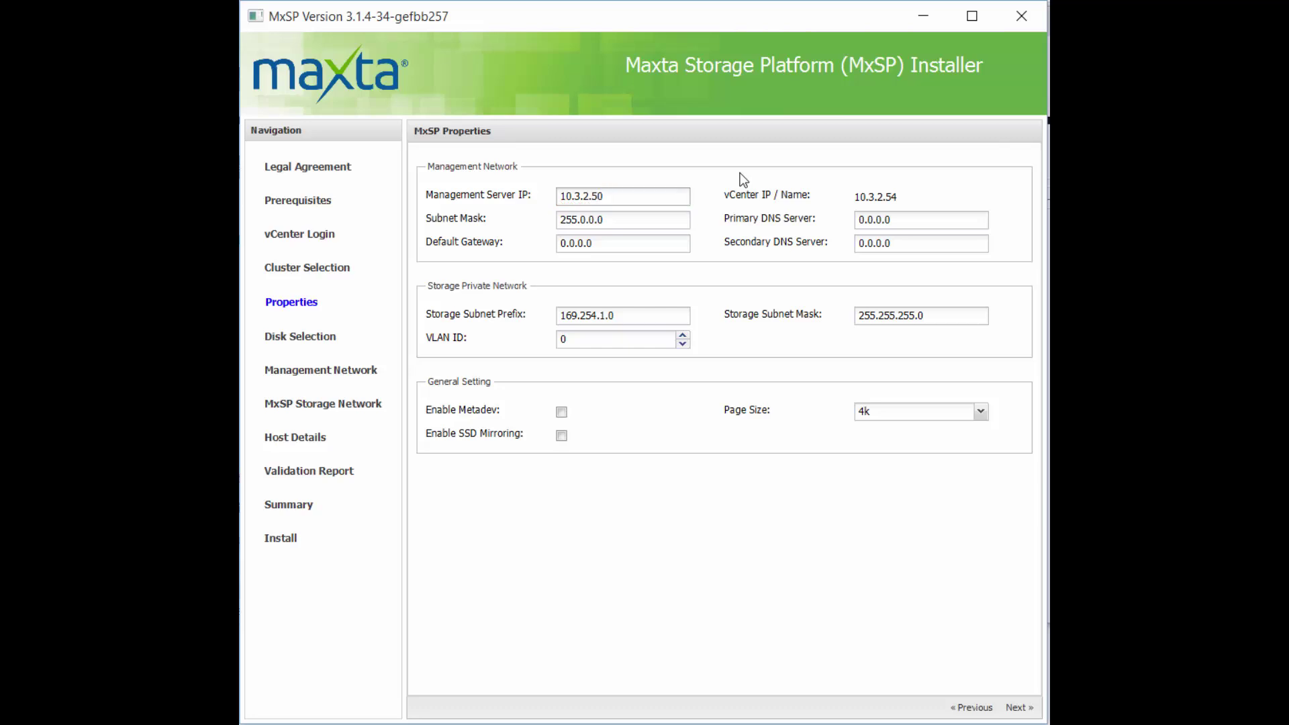
# - Set mask 255.240.0.0, DNS 10.2.1.2, gateway 10.0.0.254, storage prefix 169.254.1.50, and enable Metadev
pyautogui.press('Tab')
pyautogui.write('255.240.0.0')
pyautogui.press('Tab')
pyautogui.write('10.2')
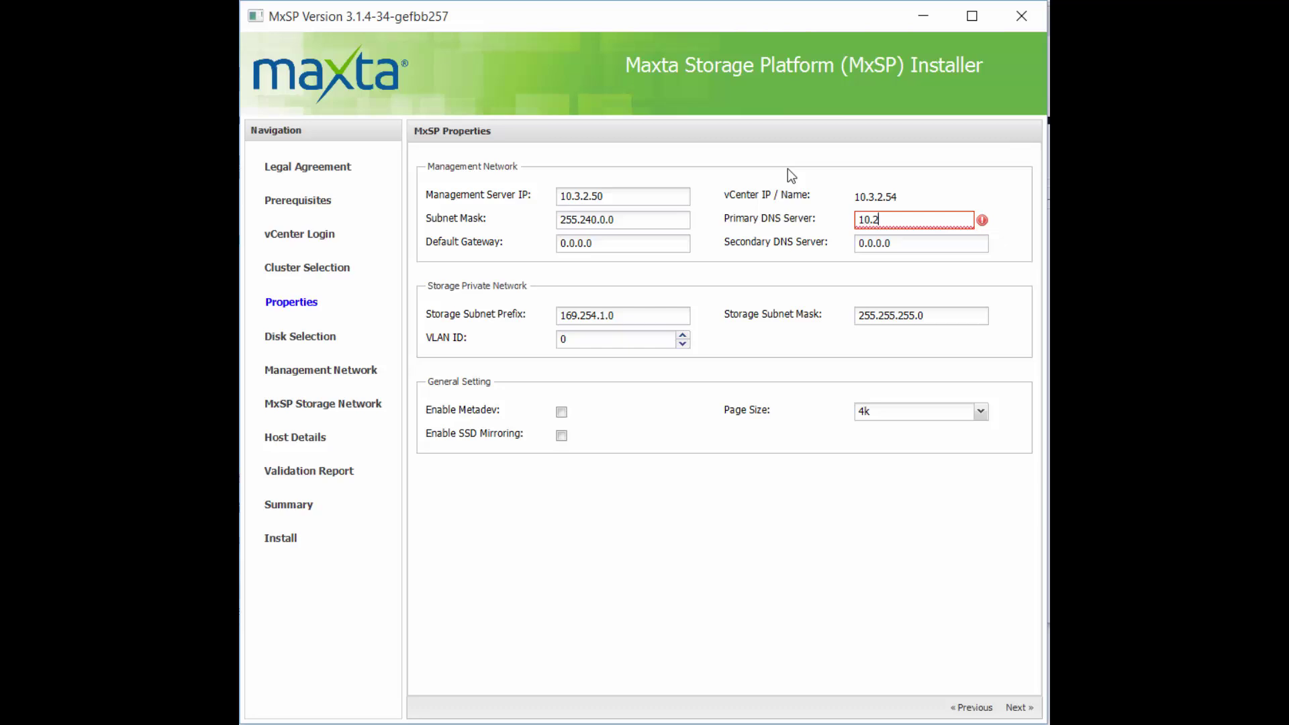
pyautogui.write('.1.2')
pyautogui.press('Tab')
pyautogui.write('10.')
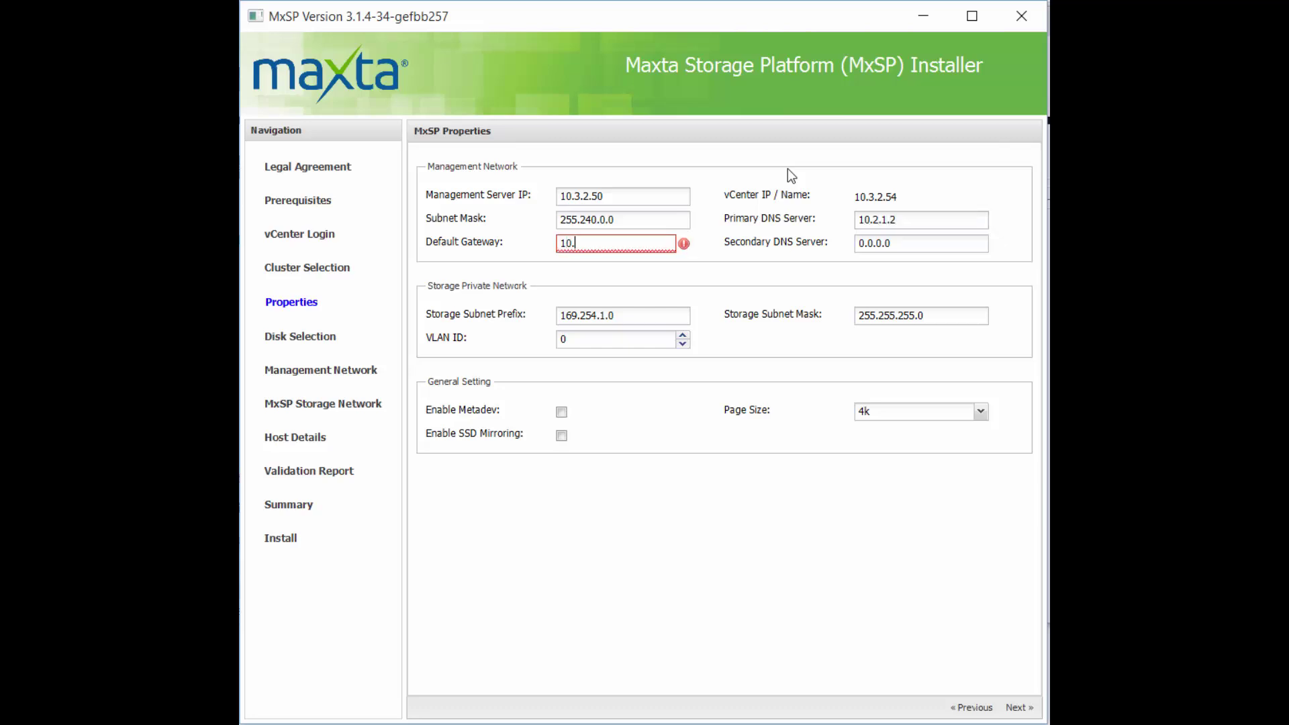
pyautogui.write('0.0.254')
pyautogui.press('Tab')
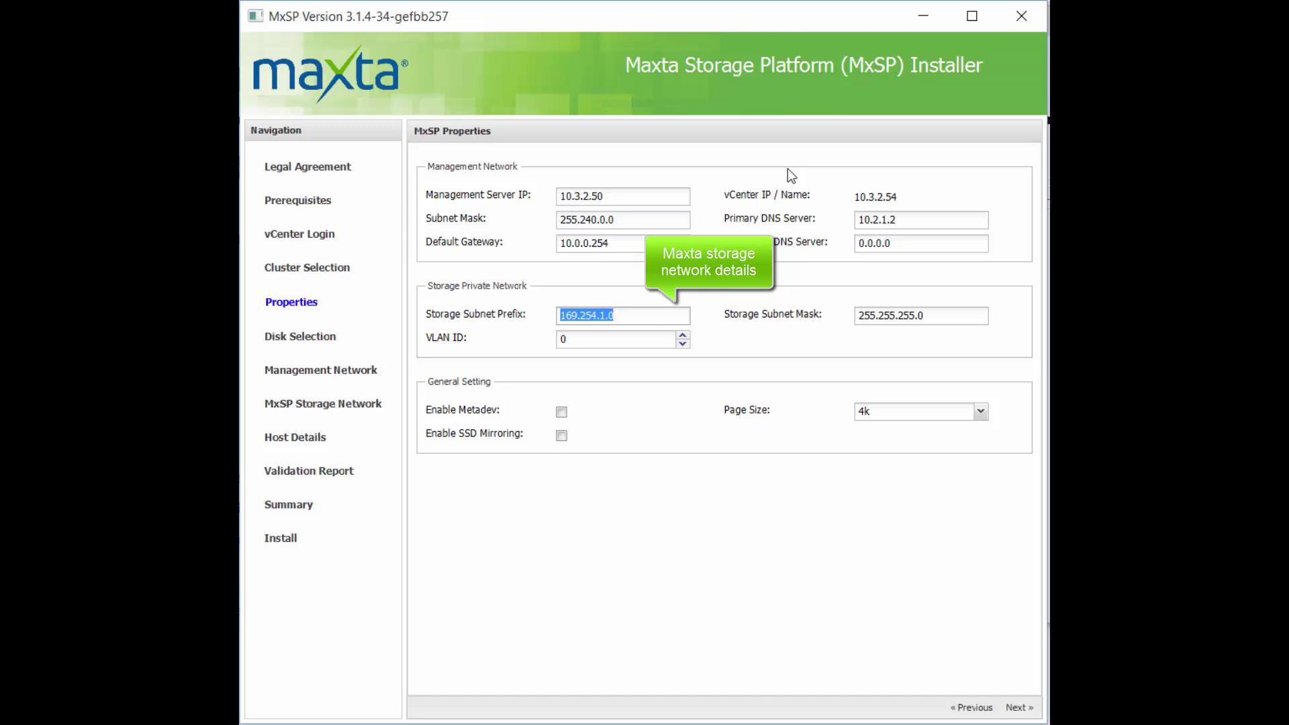
pyautogui.press('Right')
pyautogui.press('Left')
pyautogui.write('5')
pyautogui.click(562, 412)
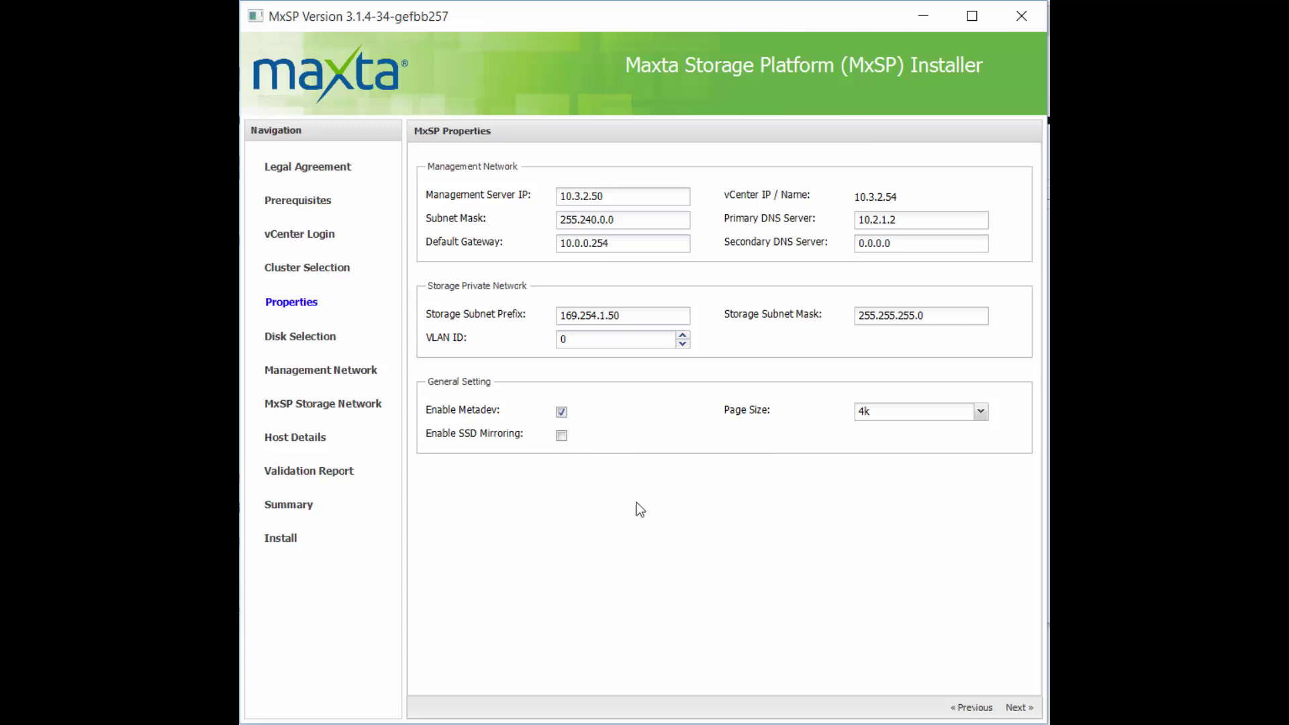
# - Keep all local disks checked on Disk Selection and advance to the Management Network page
pyautogui.click(1017, 707)
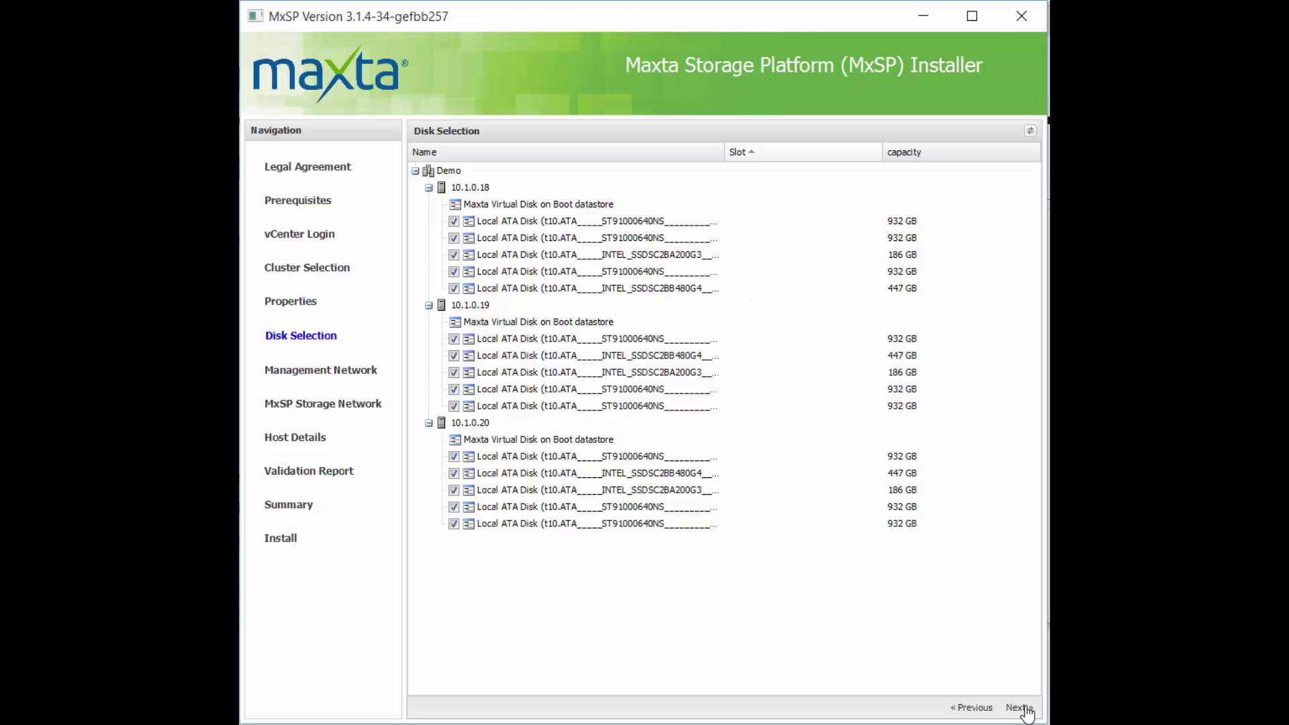
pyautogui.click(1024, 710)
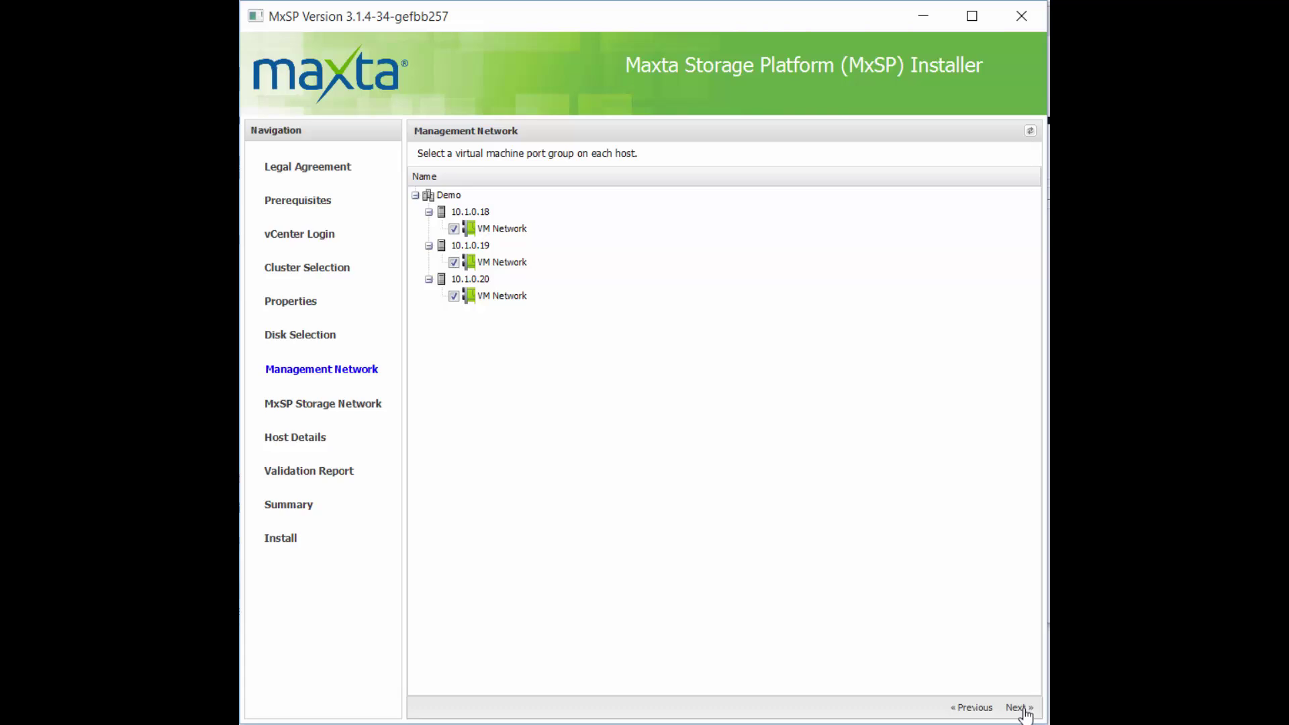
# - Select vmnic1 for storage on hosts 10.1.0.18 and 10.1.0.19
pyautogui.click(1019, 707)
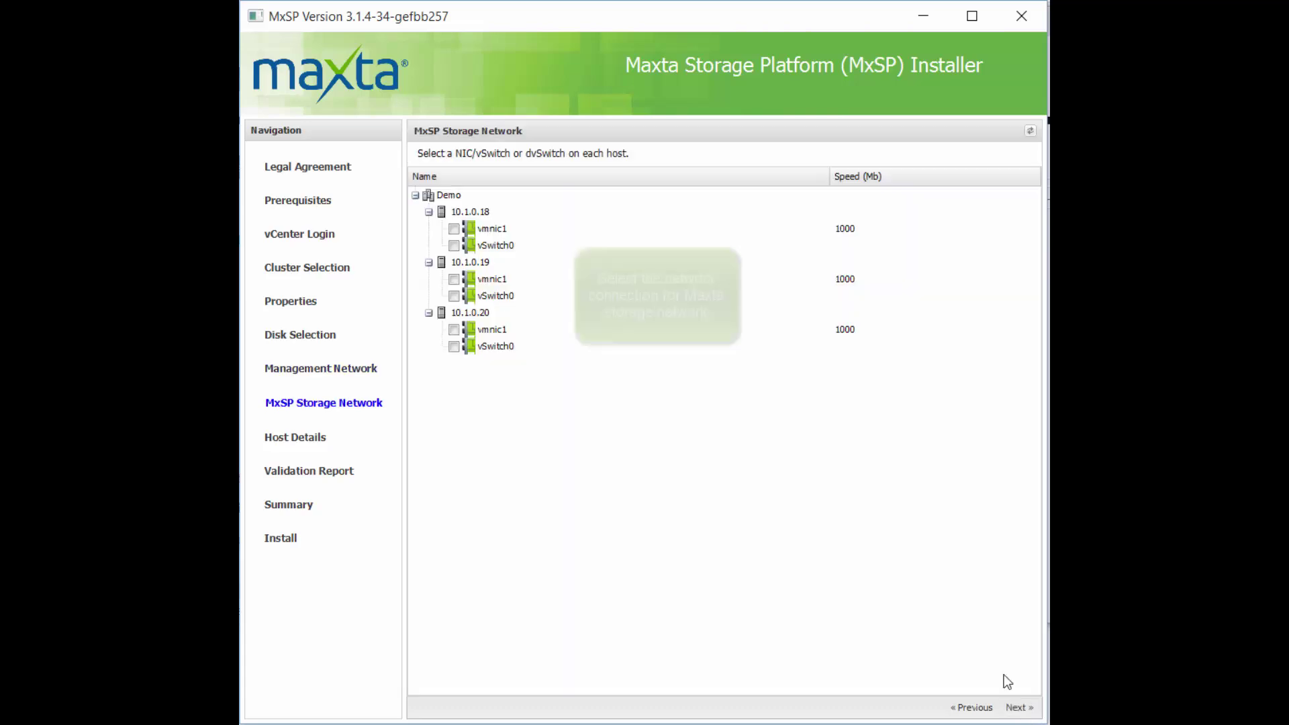
pyautogui.click(454, 228)
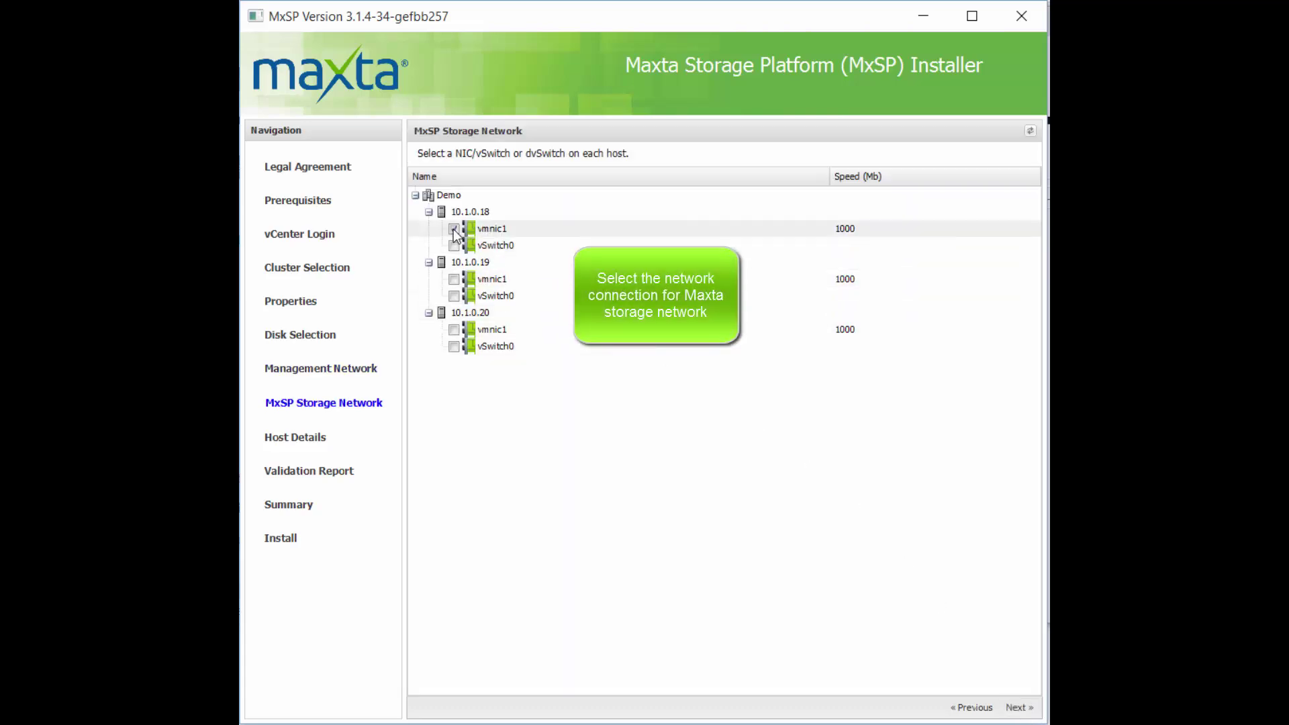
pyautogui.click(454, 280)
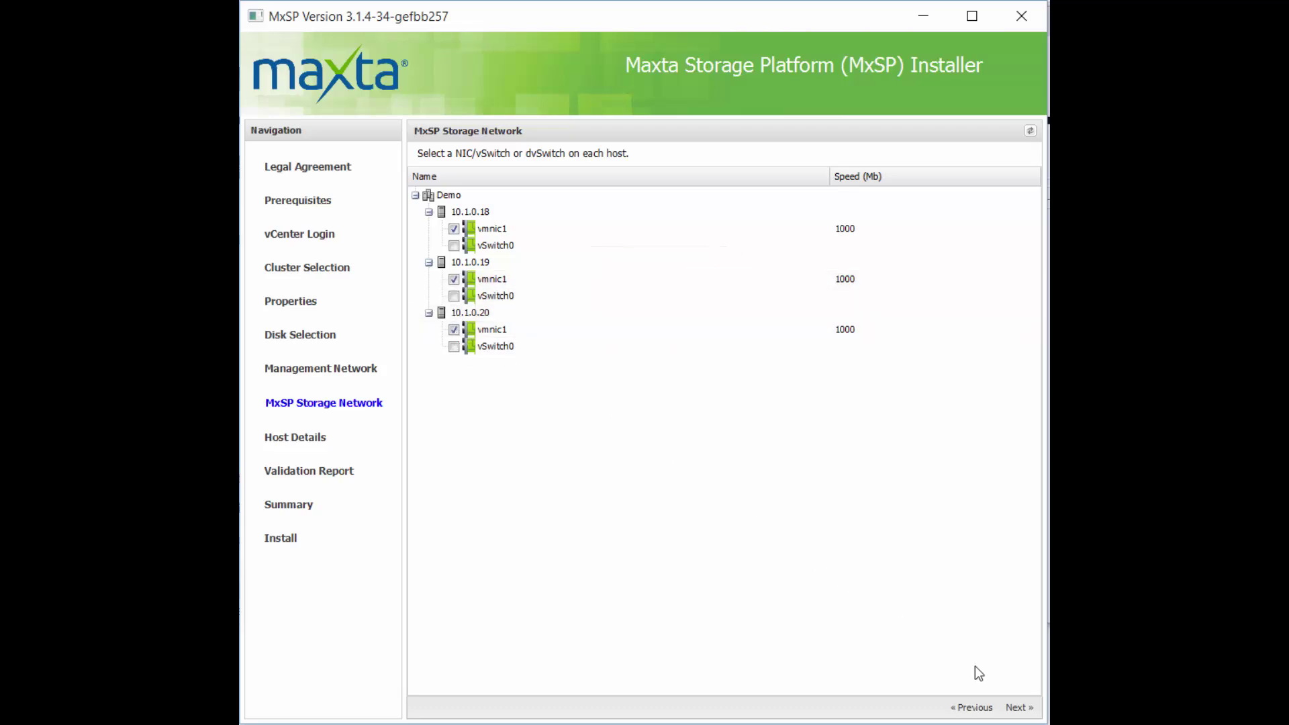
pyautogui.click(1019, 707)
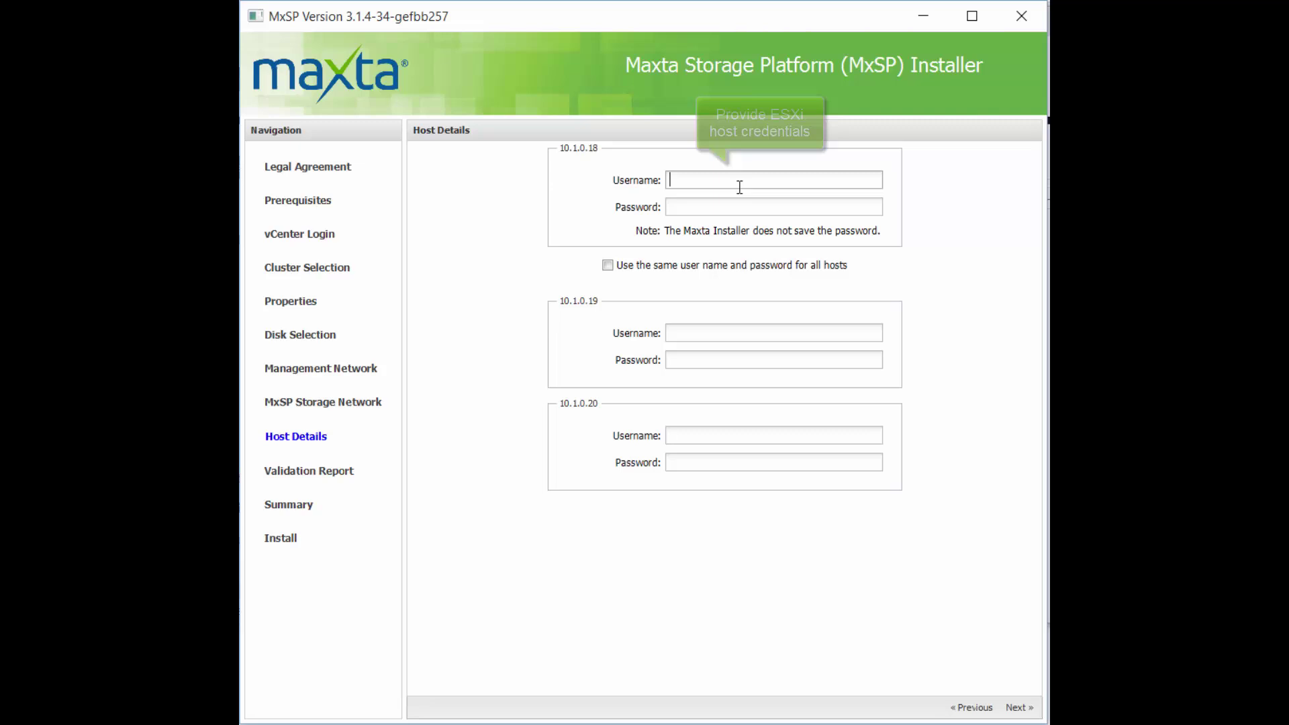
# - Enter ESXi user root and its password, apply them to all hosts, and run validation
pyautogui.write('root')
pyautogui.press('Tab')
pyautogui.write('••')
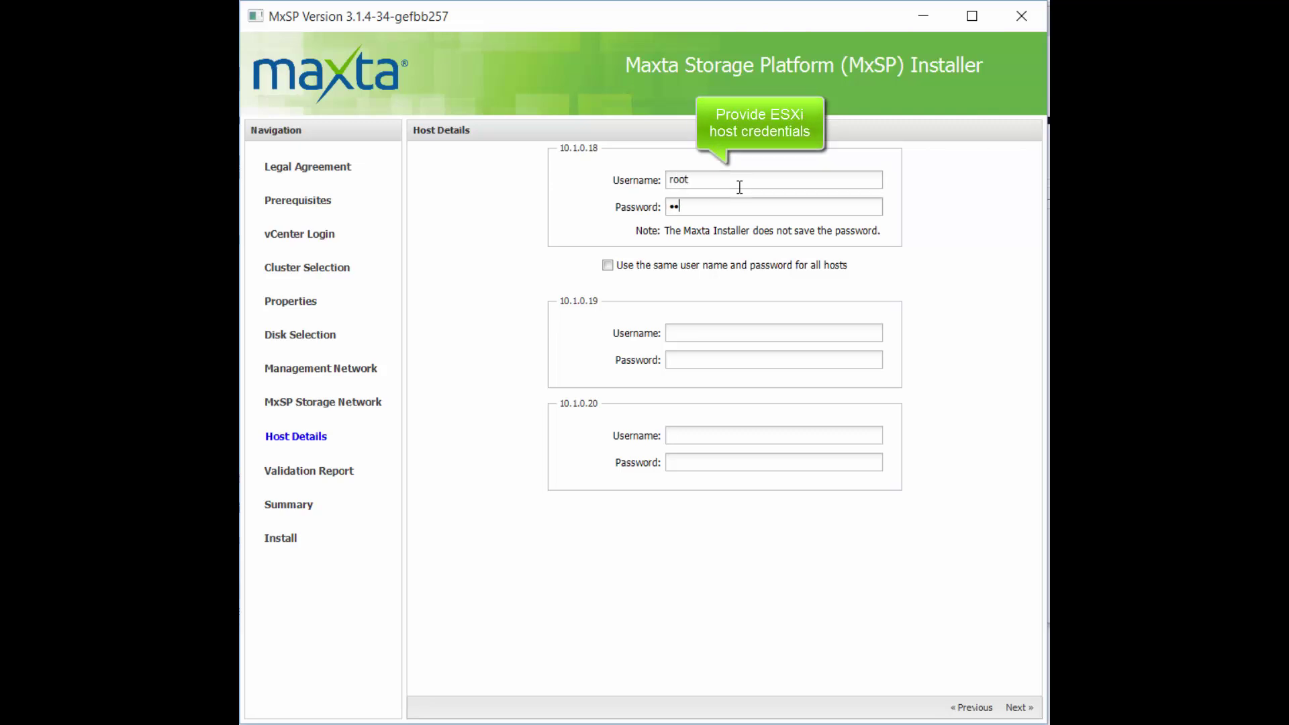
pyautogui.write('•••••••')
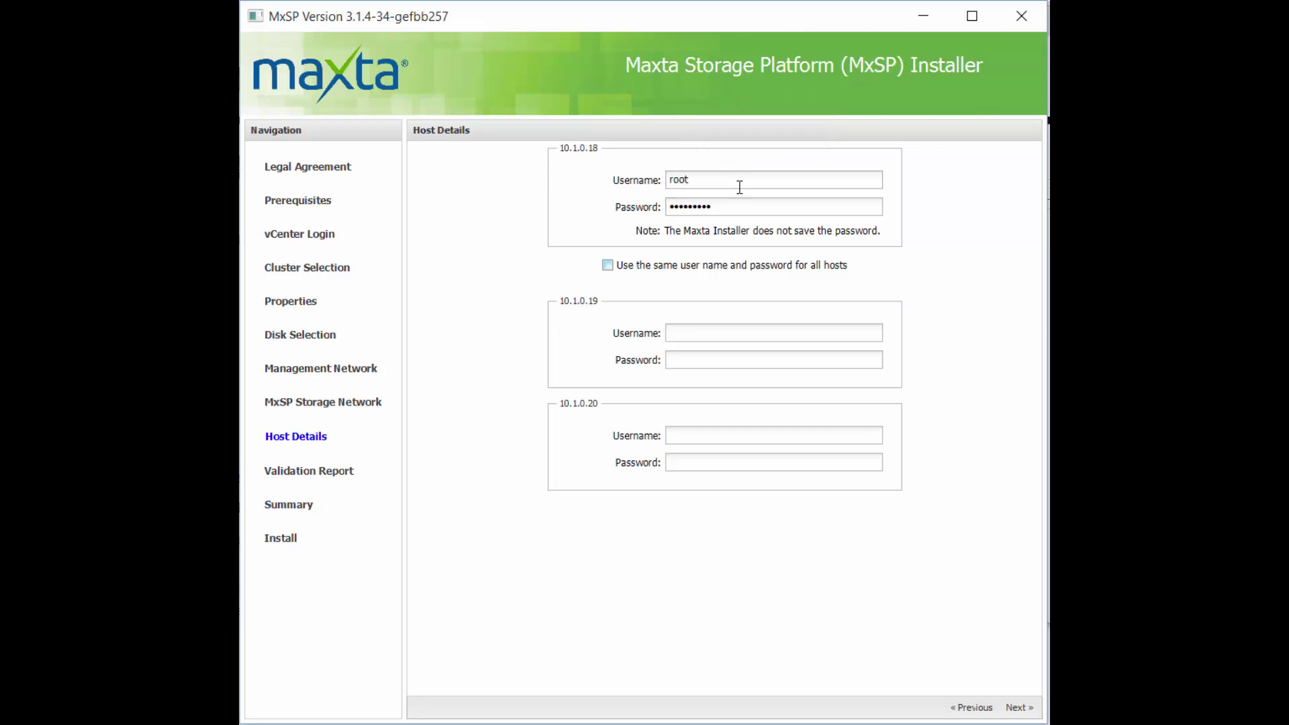
pyautogui.press('Tab')
pyautogui.press('space')
pyautogui.click(1015, 708)
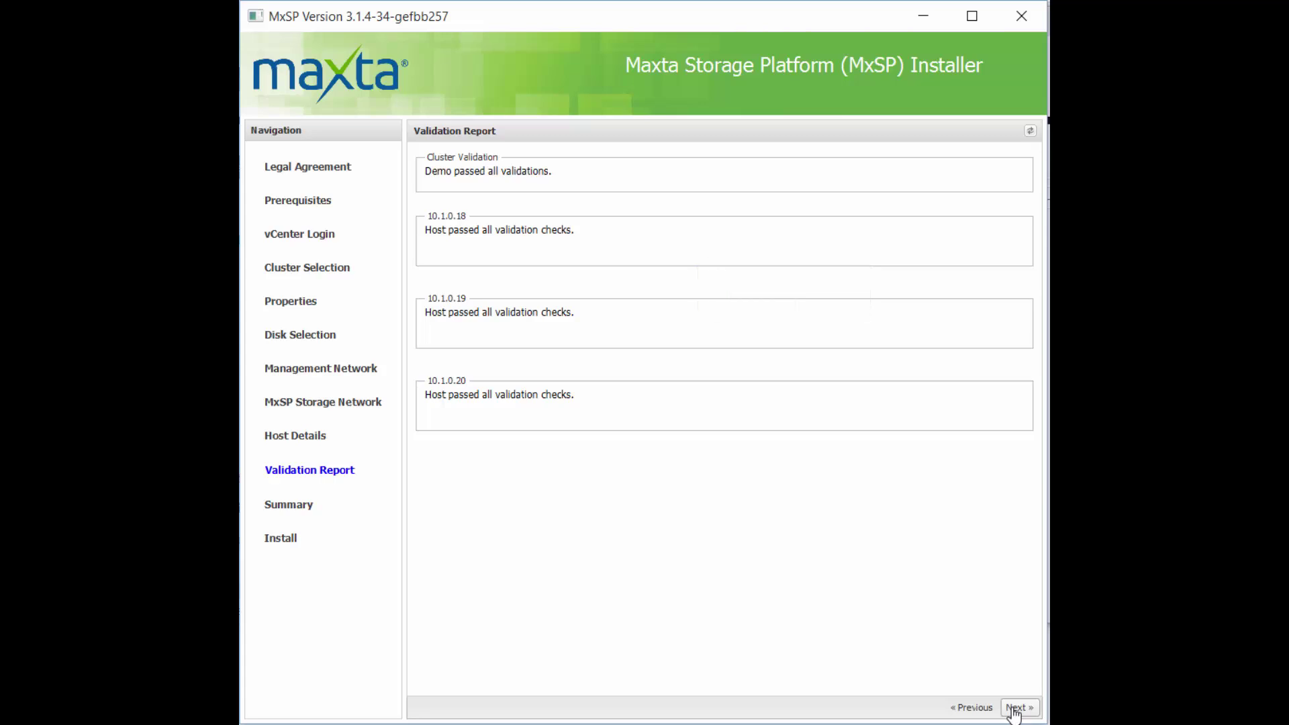
# - Review the Install Summary with the disks to be formatted expanded, then start installing
pyautogui.click(1014, 709)
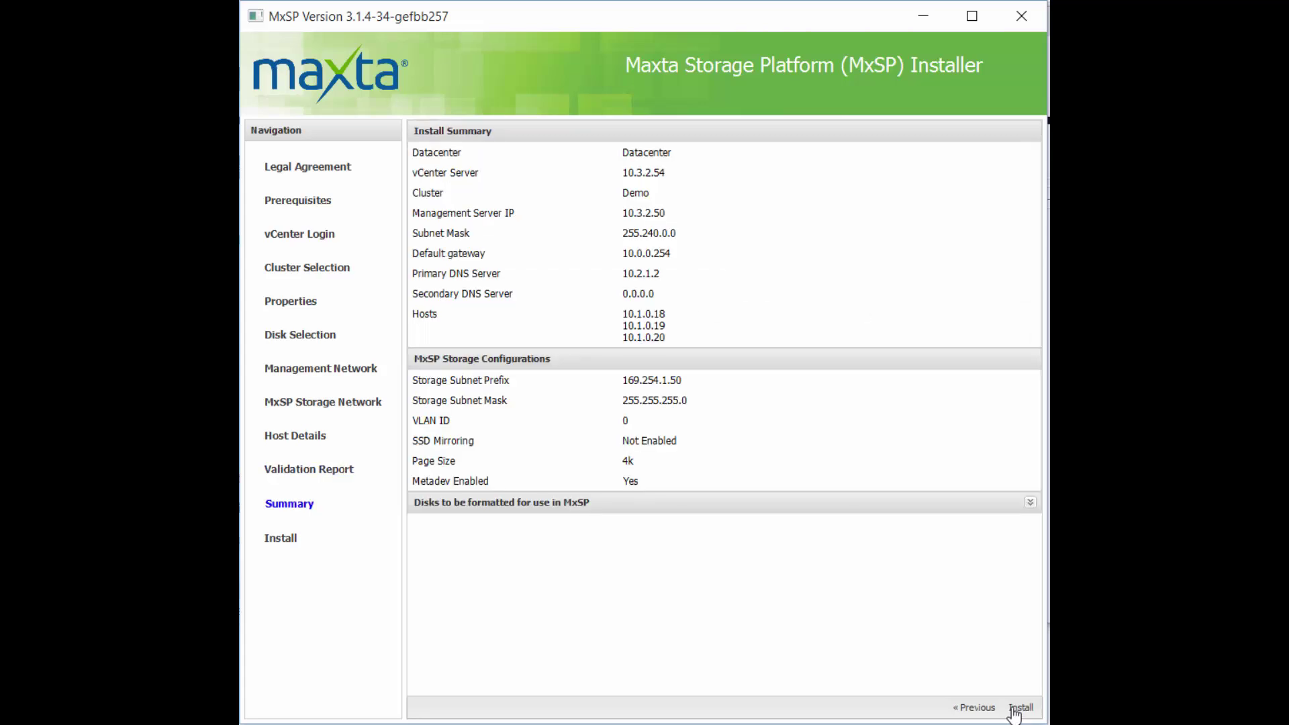
pyautogui.click(1030, 502)
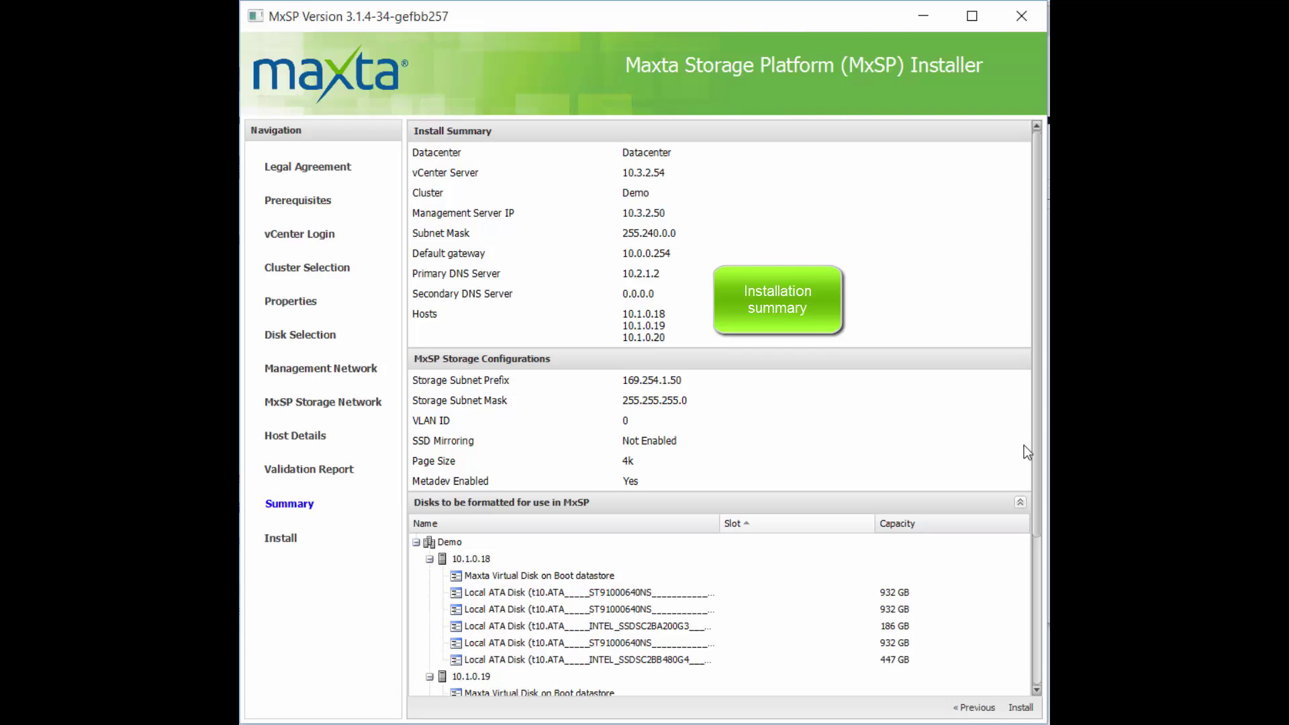
pyautogui.click(1026, 708)
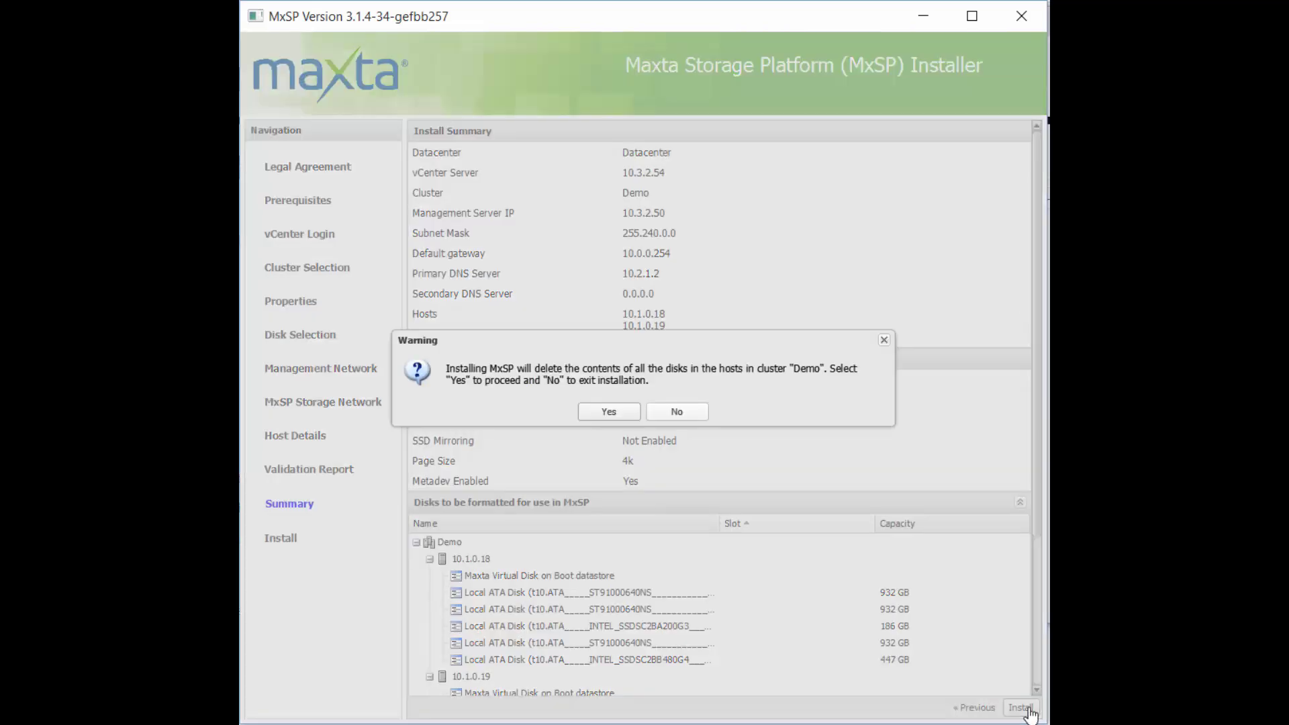
# - Confirm erasing the Demo cluster disks so the MxSP installation begins
pyautogui.click(609, 411)
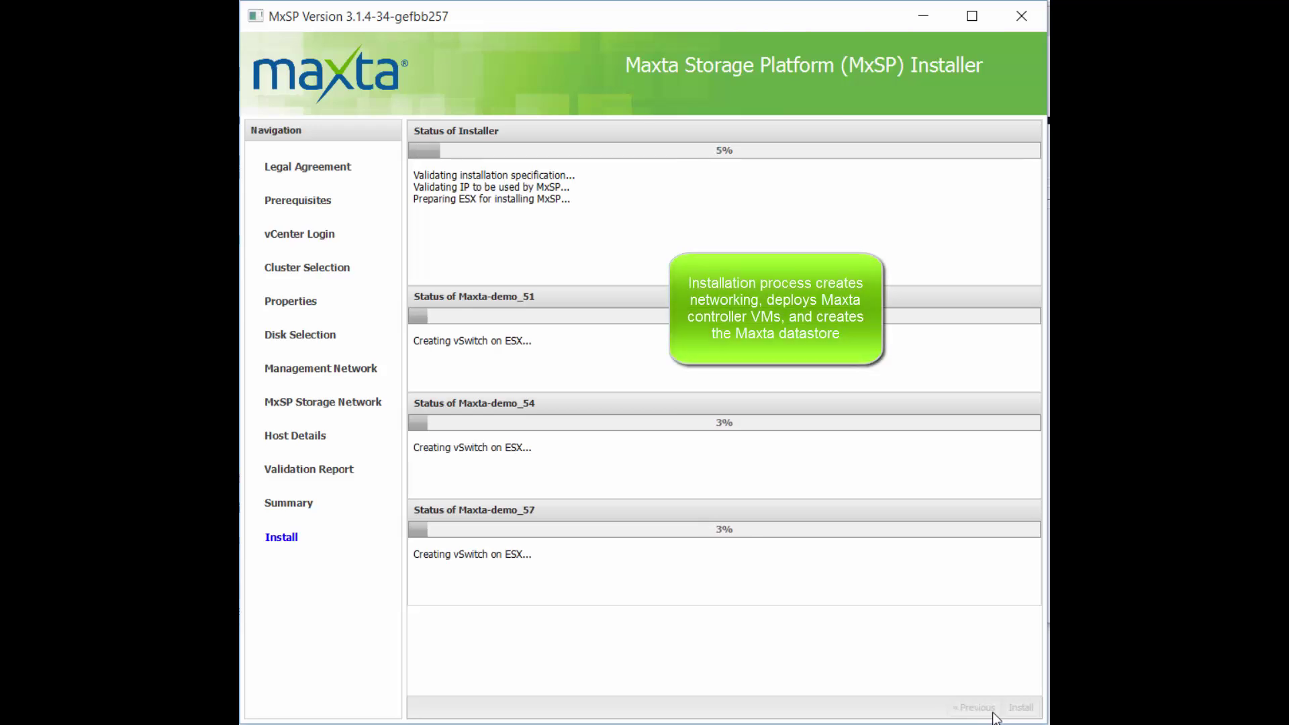